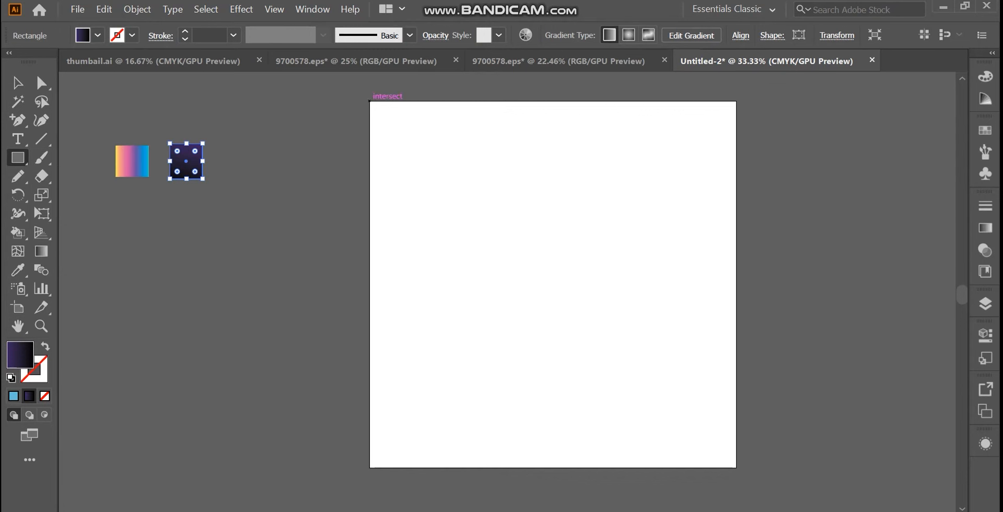
# Step: Draw a square covering the whole artboard, filled with the dark purple-to-black gradient
pyautogui.moveTo(369, 101); pyautogui.dragTo(737, 467)
pyautogui.press('v')
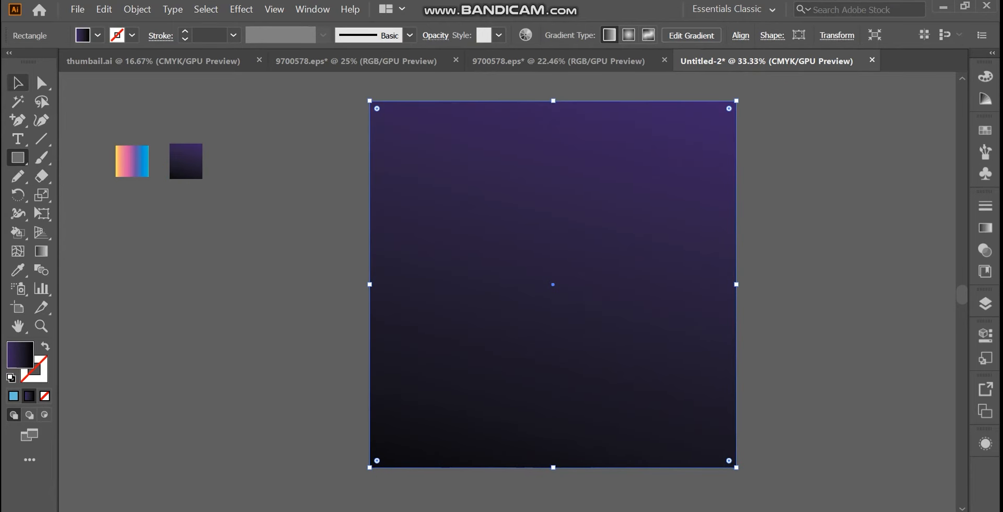
pyautogui.moveTo(554, 283); pyautogui.dragTo(556, 300)
# Step: Draw a small circle in the upper-left part of the background square and fill it with the sampled yellow-pink-blue gradient
pyautogui.moveTo(18, 158); pyautogui.dragTo(86, 196)
pyautogui.moveTo(433, 180); pyautogui.dragTo(448, 195)
pyautogui.press('v')
pyautogui.click(17, 271)
pyautogui.click(122, 181)
pyautogui.click(17, 83)
pyautogui.click(324, 157)
# Step: Move the gradient circle closer to the square's upper-left corner and place a duplicate level with it near the upper-right corner
pyautogui.moveTo(440, 177); pyautogui.dragTo(423, 155)
pyautogui.moveTo(424, 154); pyautogui.dragTo(712, 157)
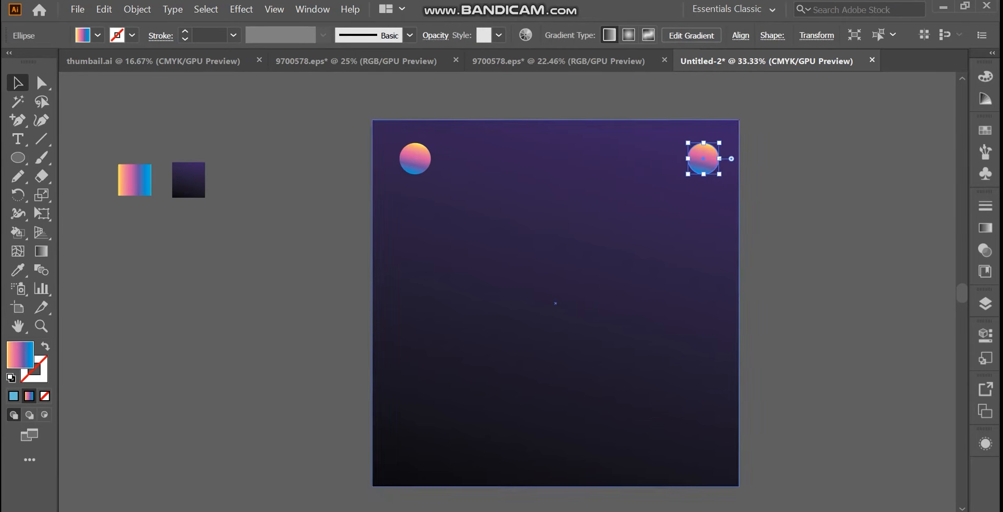
pyautogui.click(329, 165)
pyautogui.moveTo(485, 230)
pyautogui.mouseDown()
pyautogui.moveTo(522, 229)
pyautogui.moveTo(493, 223)
pyautogui.mouseUp()
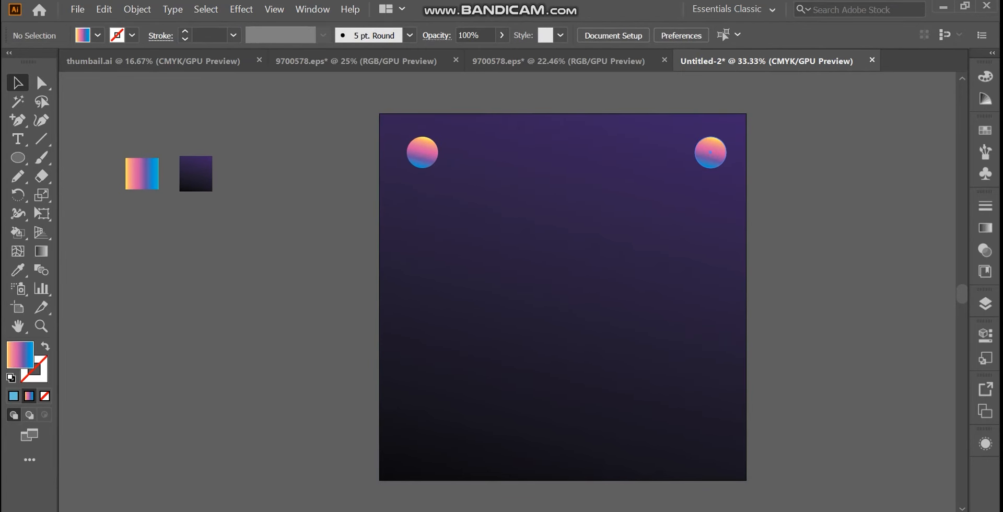
# Step: With both gradient circles selected, set the blend options to Specified Steps spacing with 300 steps
pyautogui.click(710, 152)
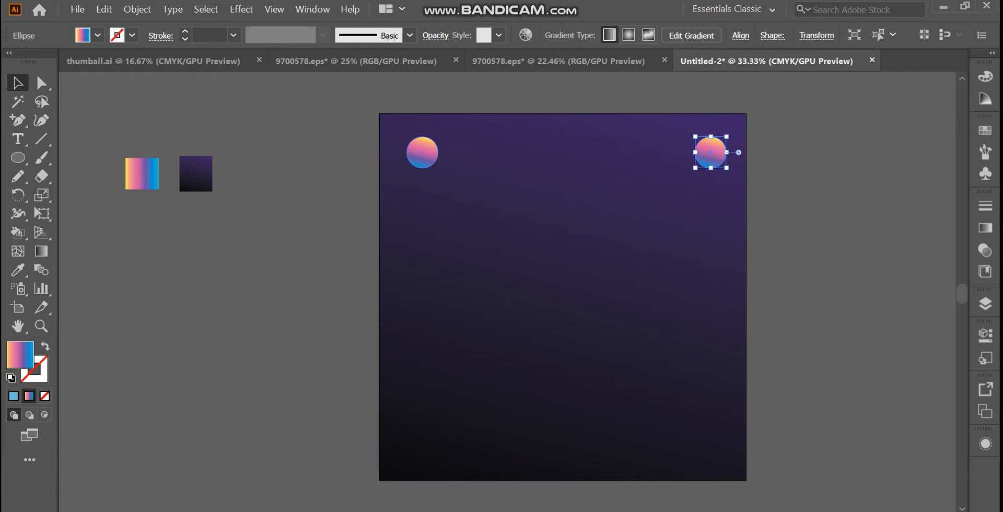
pyautogui.keyDown('shift'); pyautogui.click(422, 153); pyautogui.keyUp('shift')
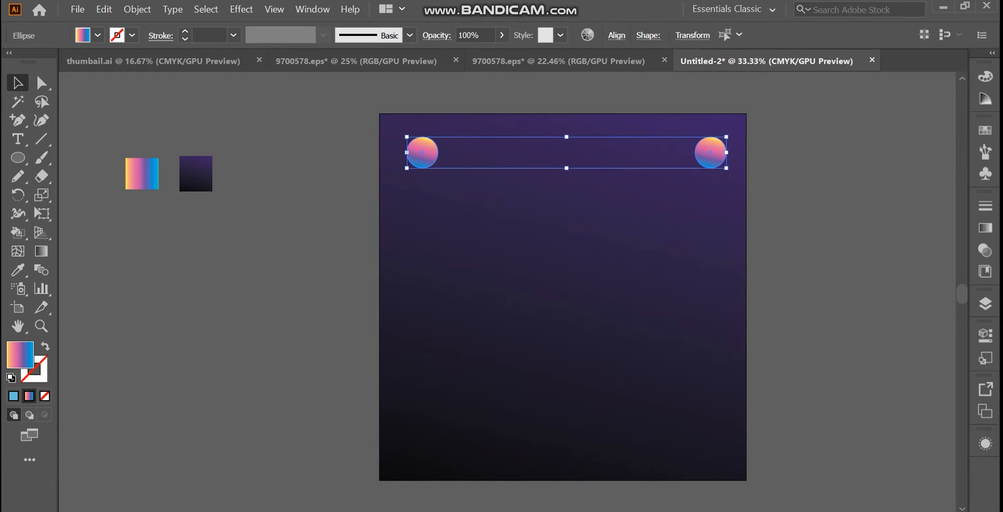
pyautogui.click(138, 9)
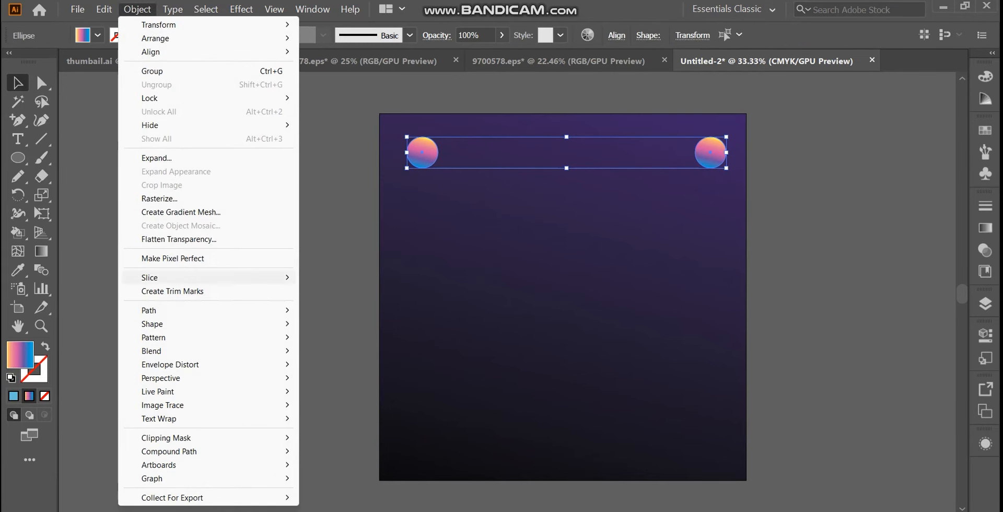
pyautogui.moveTo(157, 324)
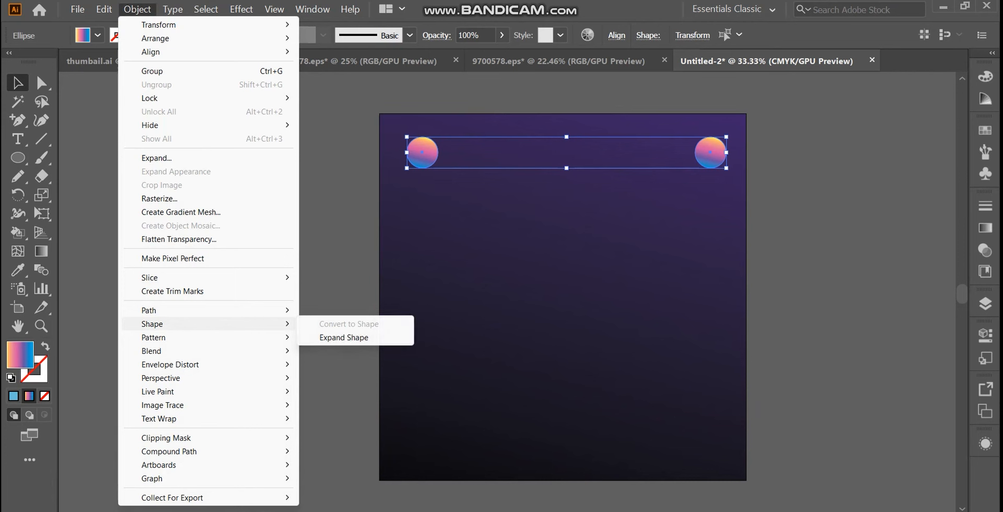
pyautogui.moveTo(156, 351)
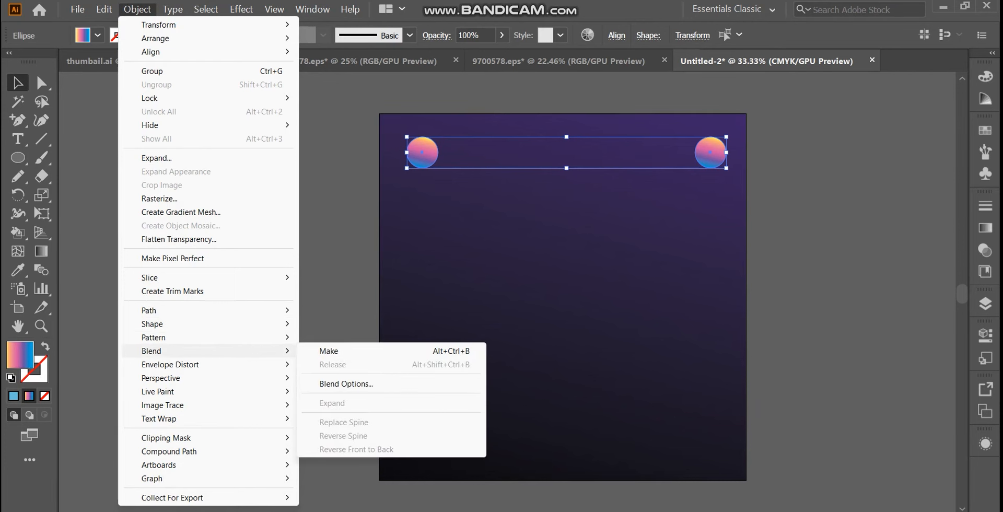
pyautogui.click(346, 384)
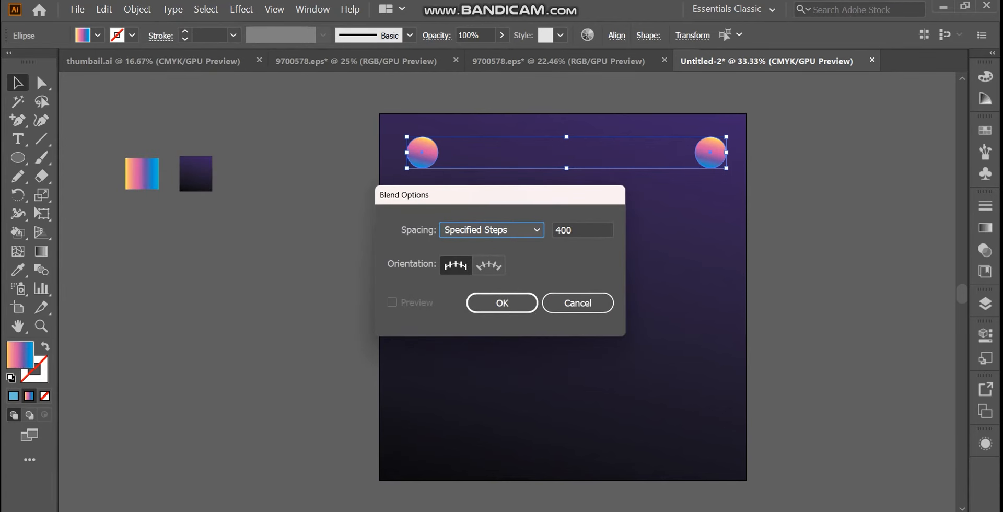
pyautogui.click(491, 230)
pyautogui.click(483, 248)
pyautogui.click(491, 230)
pyautogui.click(487, 265)
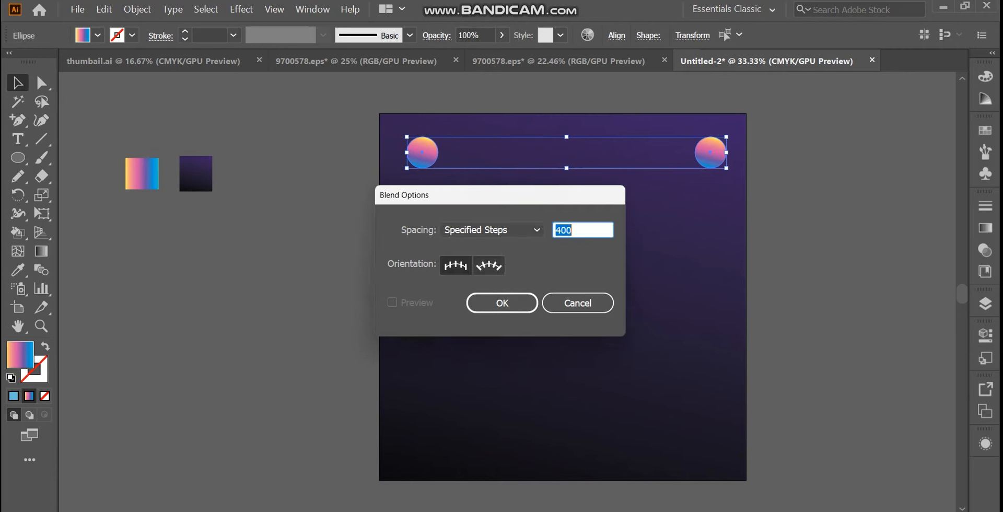
pyautogui.press('BackSpace')
pyautogui.write('300')
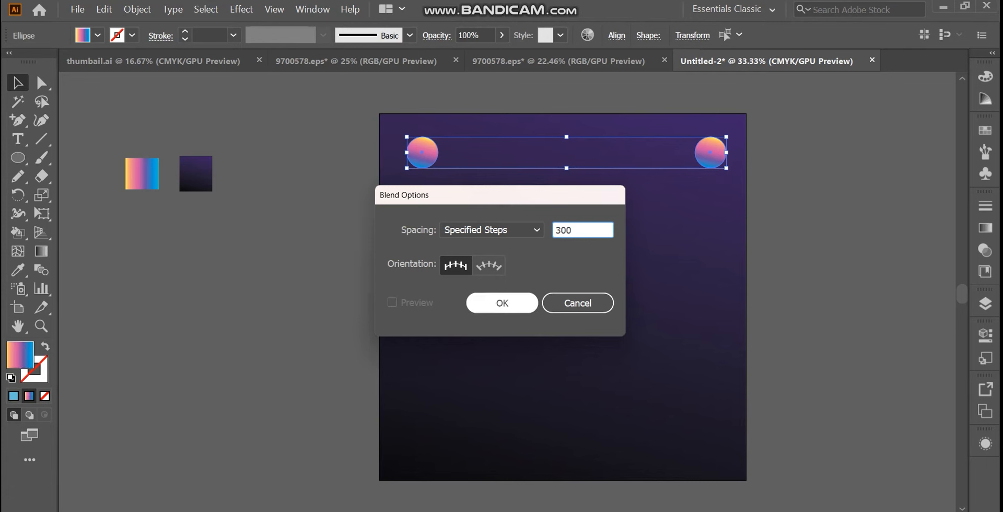
pyautogui.press('Return')
# Step: Make a blend between the two gradient circles to form a horizontal bar across the top of the artboard
pyautogui.moveTo(563, 296); pyautogui.dragTo(538, 293)
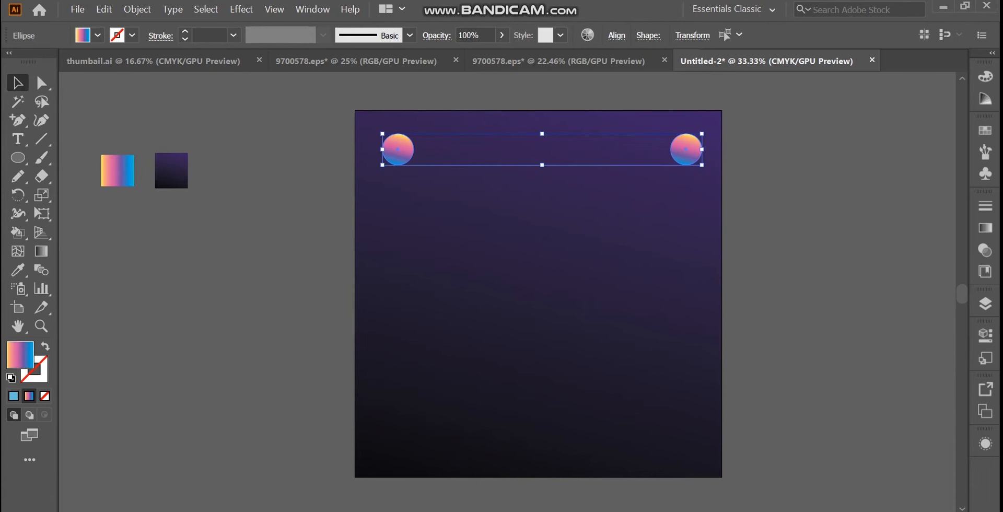
pyautogui.click(297, 172)
pyautogui.click(398, 150)
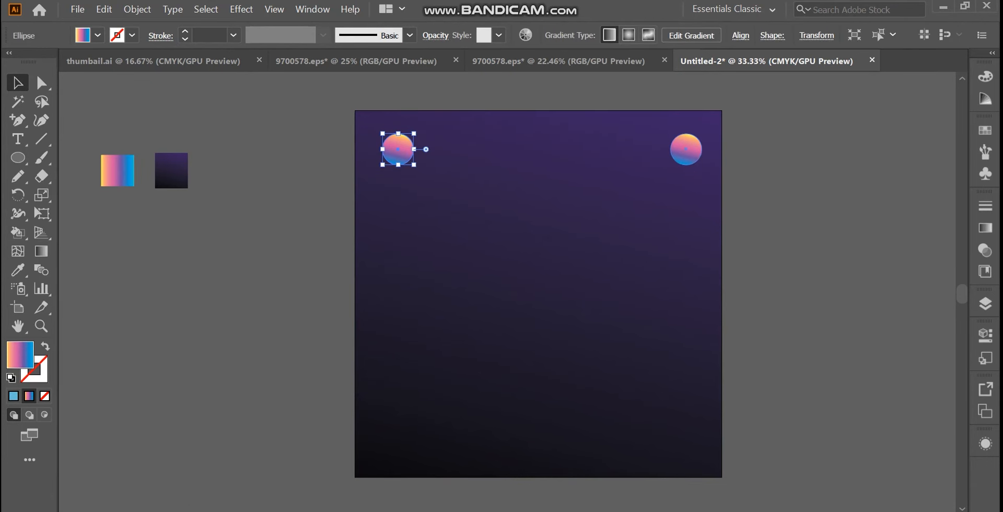
pyautogui.keyDown('shift'); pyautogui.click(685, 149); pyautogui.keyUp('shift')
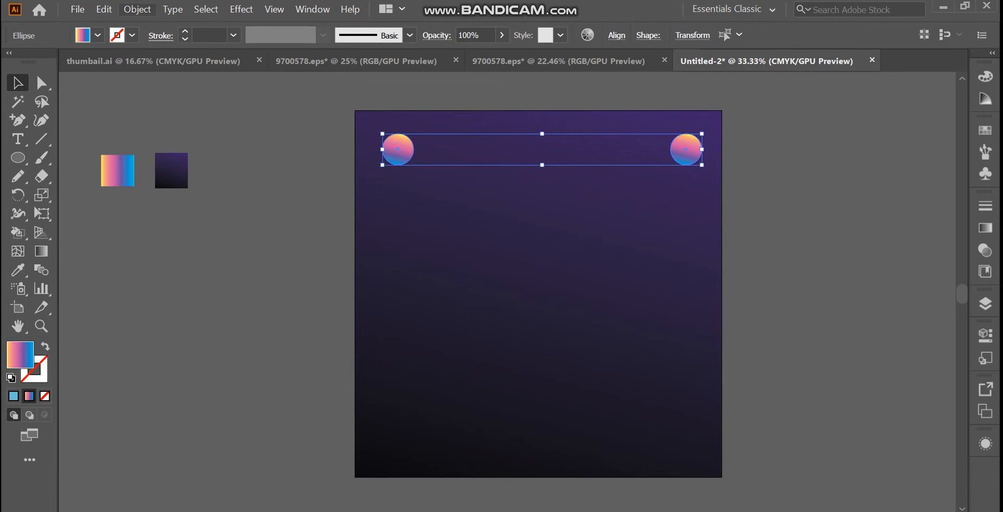
pyautogui.click(137, 9)
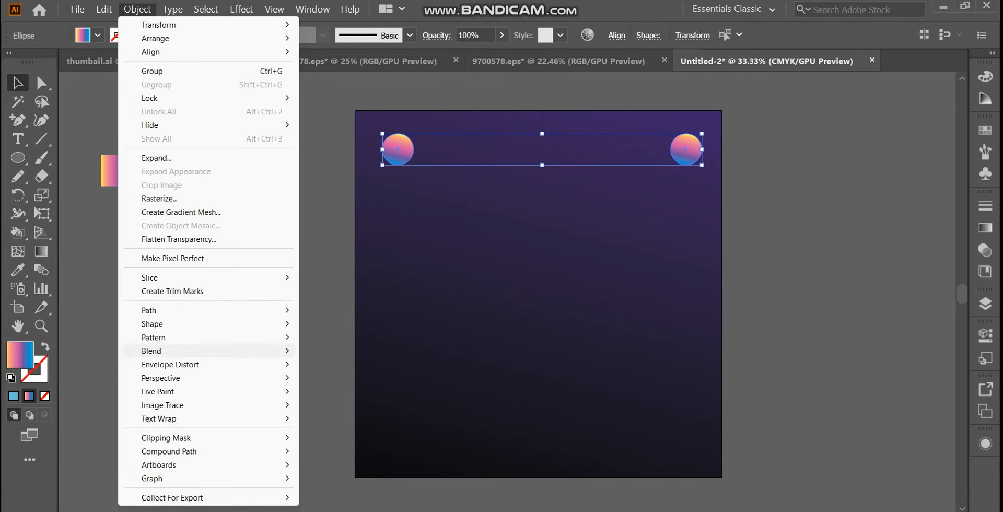
pyautogui.moveTo(156, 351)
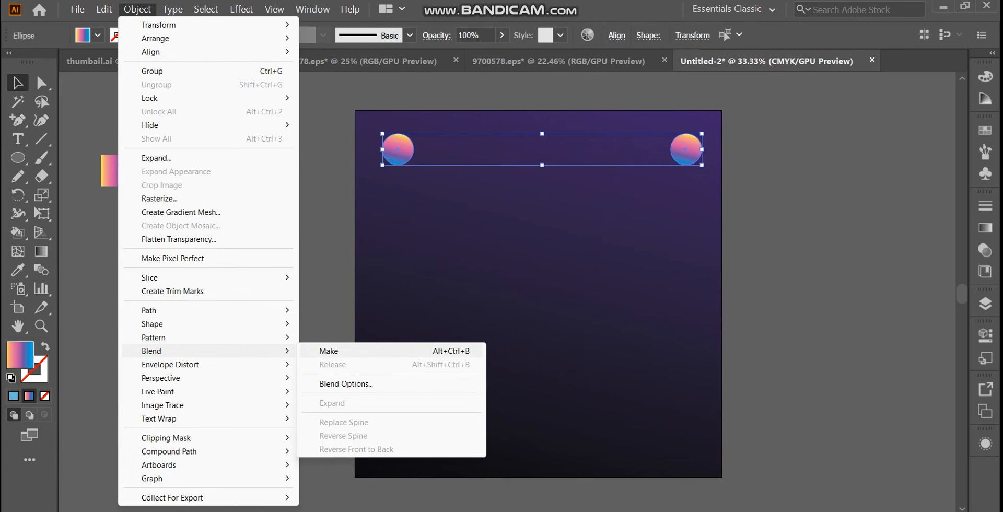
pyautogui.click(360, 351)
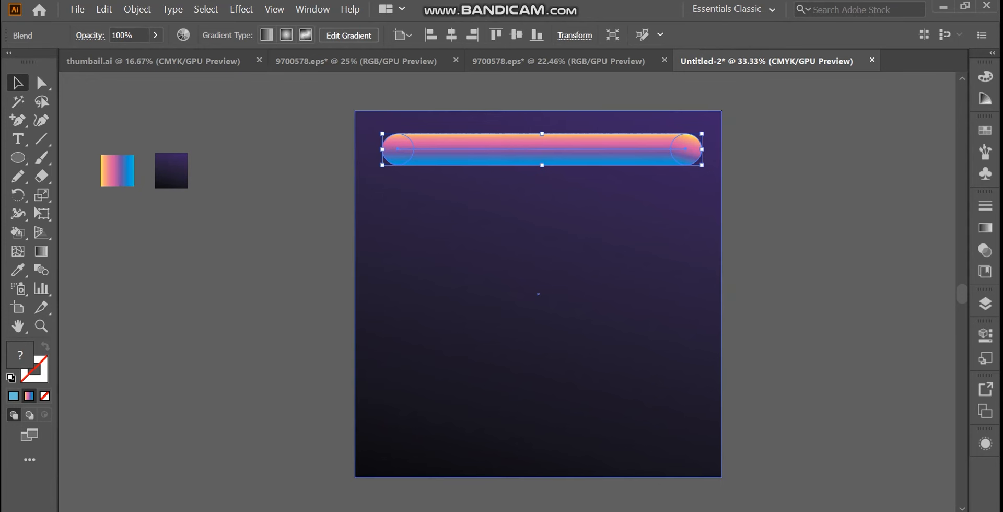
pyautogui.hotkey('ctrl', 'shift', 'a')
pyautogui.scroll(-1, 538, 276)
pyautogui.press('b')
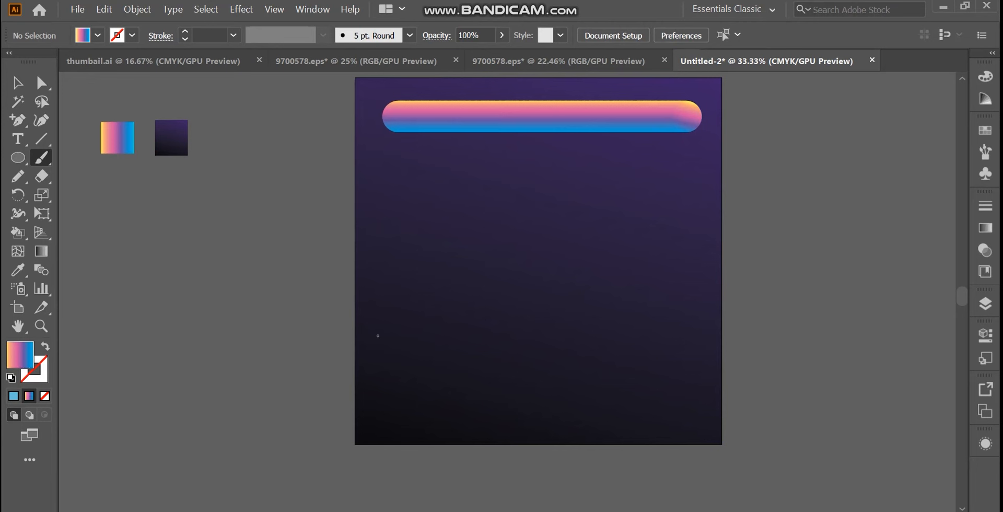
pyautogui.press('n')
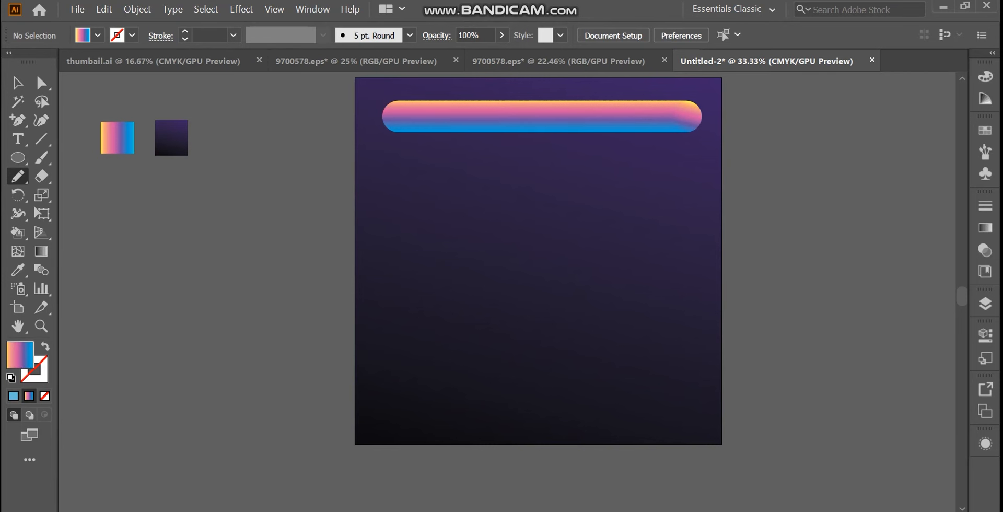
pyautogui.moveTo(403, 267)
pyautogui.mouseDown()
pyautogui.moveTo(416, 310)
pyautogui.moveTo(445, 325)
pyautogui.moveTo(482, 323)
pyautogui.moveTo(493, 301)
pyautogui.mouseUp()
pyautogui.moveTo(494, 267)
pyautogui.mouseDown()
pyautogui.moveTo(593, 304)
pyautogui.moveTo(569, 217)
pyautogui.mouseUp()
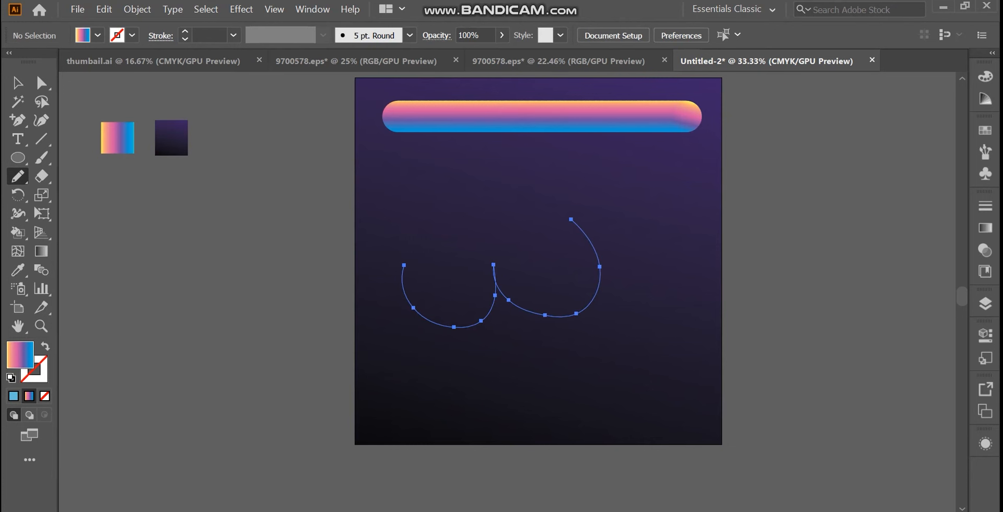
pyautogui.hotkey('ctrl', 'z')
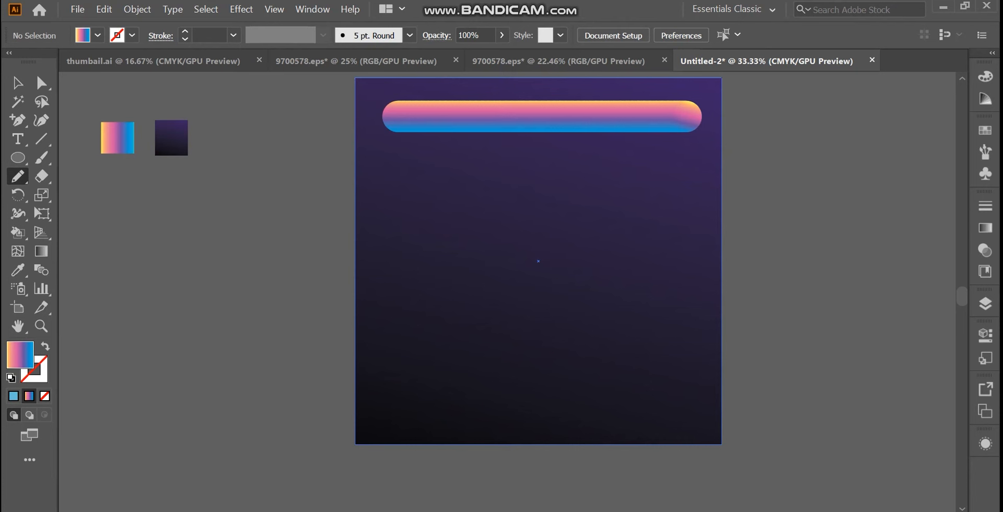
# Step: Draw a freehand Pencil path with a light blue stroke and no fill, running with two loops from the artboard's lower-left corner to its right edge
pyautogui.press(',')
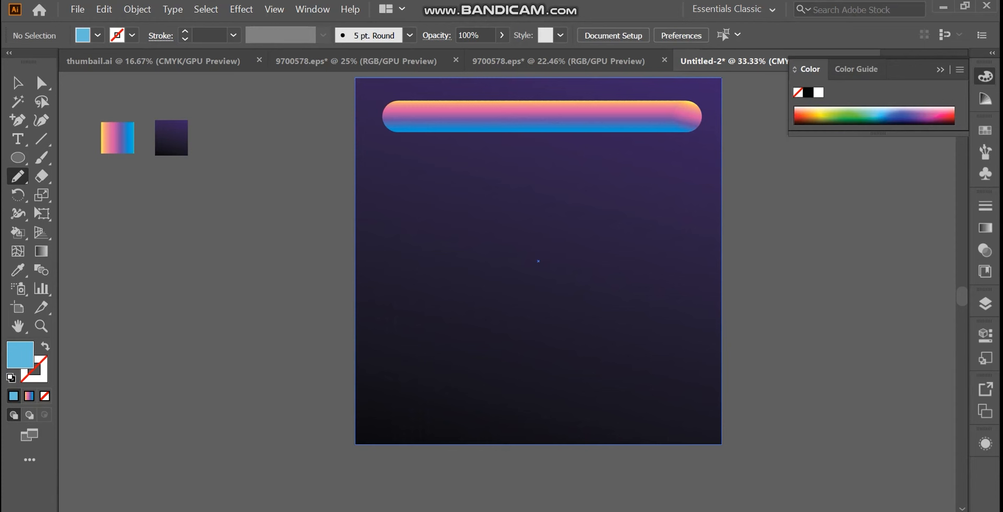
pyautogui.hotkey('shift', 'x')
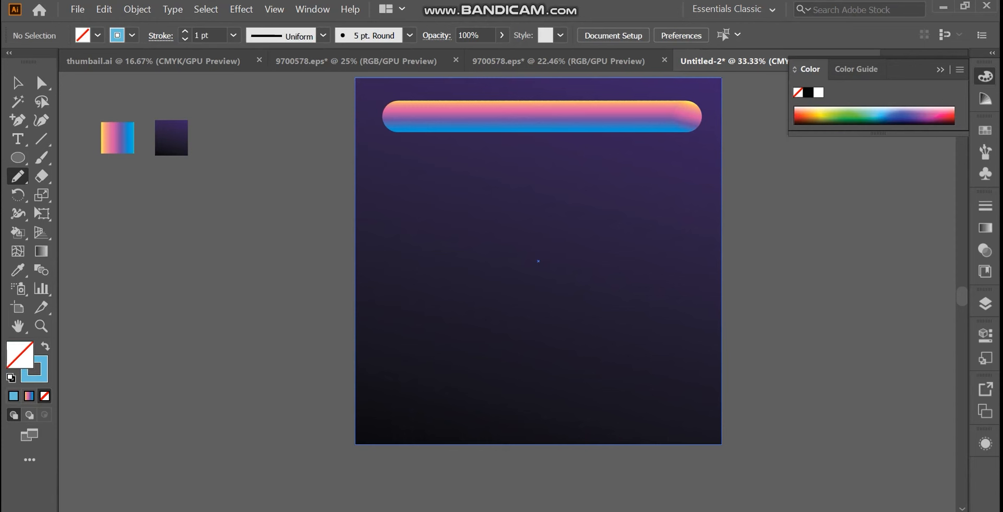
pyautogui.moveTo(367, 419)
pyautogui.mouseDown()
pyautogui.moveTo(492, 349)
pyautogui.moveTo(500, 304)
pyautogui.moveTo(459, 299)
pyautogui.moveTo(450, 320)
pyautogui.moveTo(459, 350)
pyautogui.moveTo(520, 376)
pyautogui.moveTo(586, 367)
pyautogui.moveTo(620, 343)
pyautogui.moveTo(631, 304)
pyautogui.moveTo(616, 282)
pyautogui.moveTo(586, 278)
pyautogui.moveTo(577, 303)
pyautogui.moveTo(584, 329)
pyautogui.moveTo(636, 340)
pyautogui.moveTo(669, 317)
pyautogui.moveTo(678, 247)
pyautogui.moveTo(721, 199)
pyautogui.mouseUp()
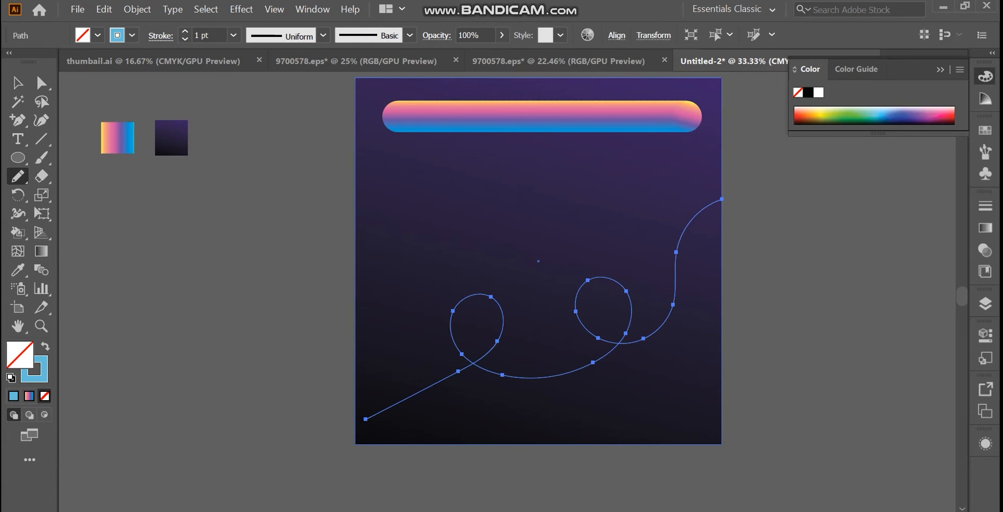
pyautogui.press('v')
pyautogui.click(770, 235)
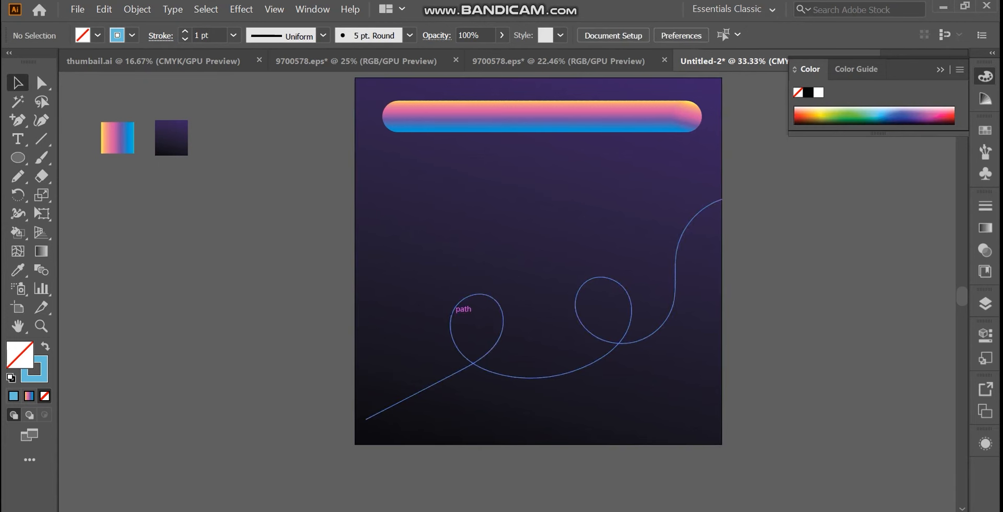
# Step: Replace the spine of the gradient blend with the looping pencil path
pyautogui.click(456, 307)
pyautogui.click(523, 117)
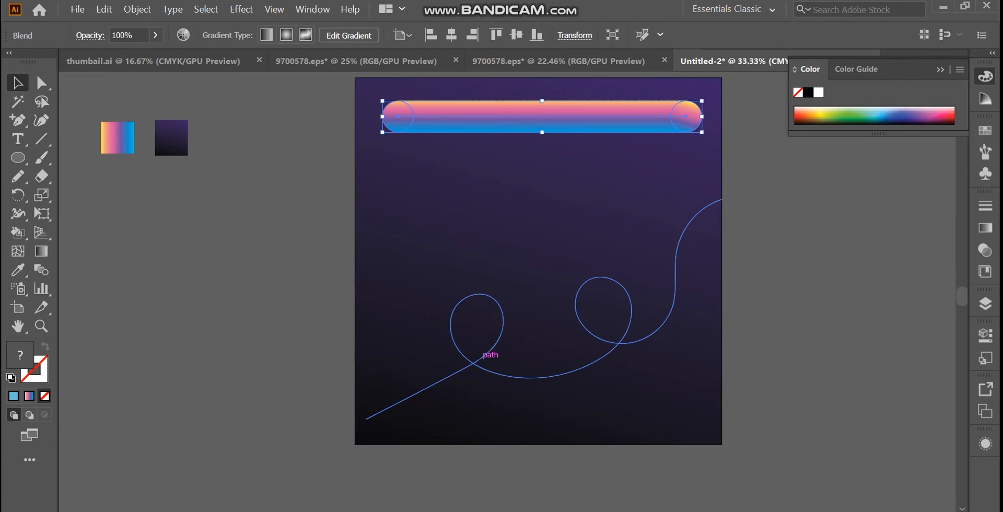
pyautogui.keyDown('shift'); pyautogui.click(488, 353); pyautogui.keyUp('shift')
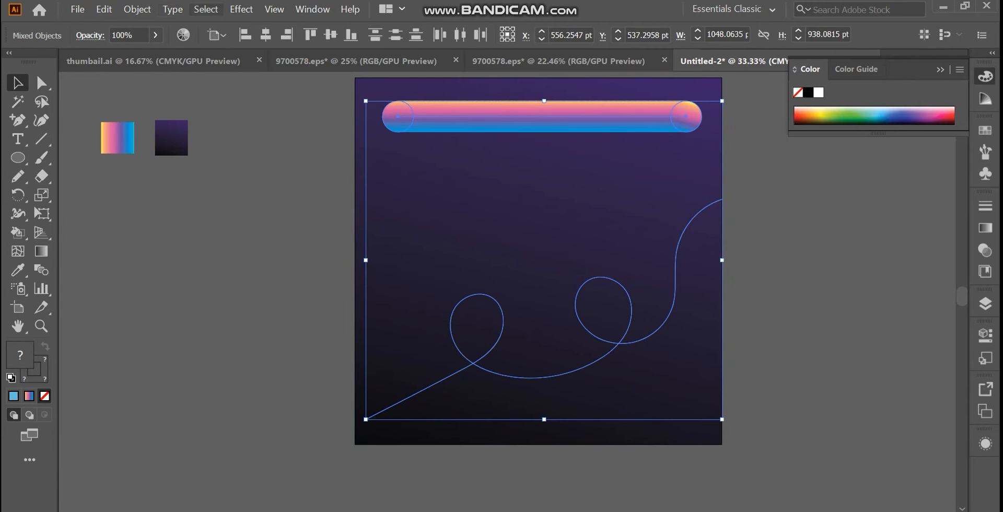
pyautogui.click(137, 8)
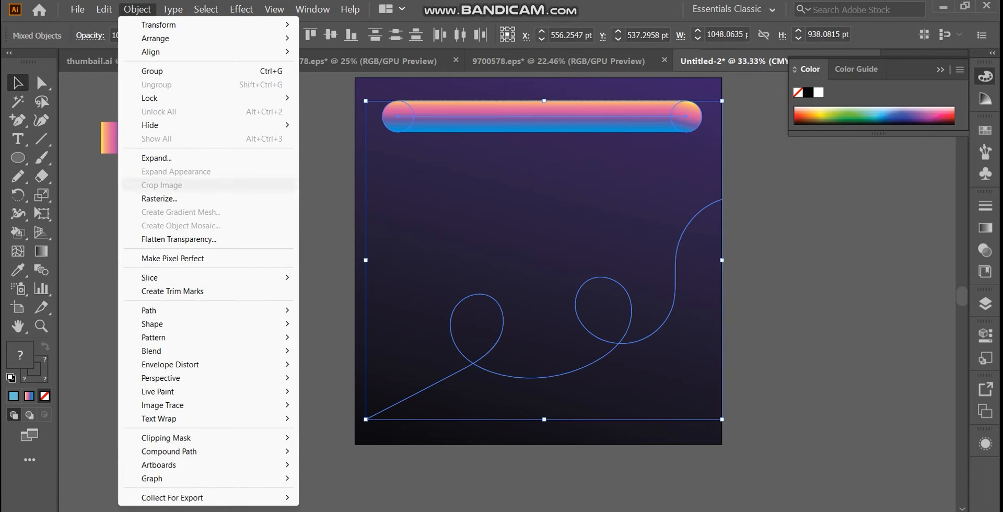
pyautogui.moveTo(209, 351)
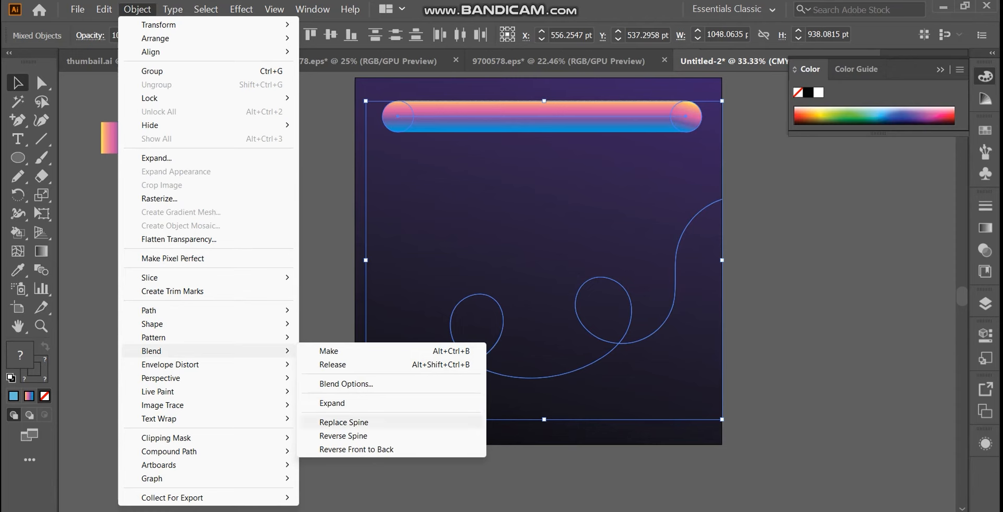
pyautogui.click(343, 422)
pyautogui.click(784, 335)
# Step: Move the looping gradient tube up and slightly left, and shrink it slightly from its lower-left corner to bring that end inside the artboard
pyautogui.moveTo(640, 327); pyautogui.dragTo(640, 279)
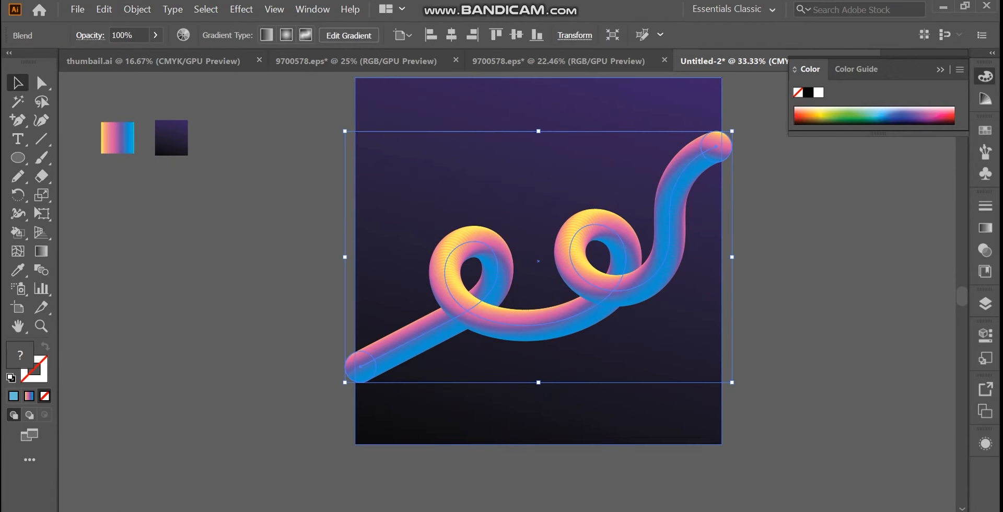
pyautogui.click(784, 245)
pyautogui.click(716, 146)
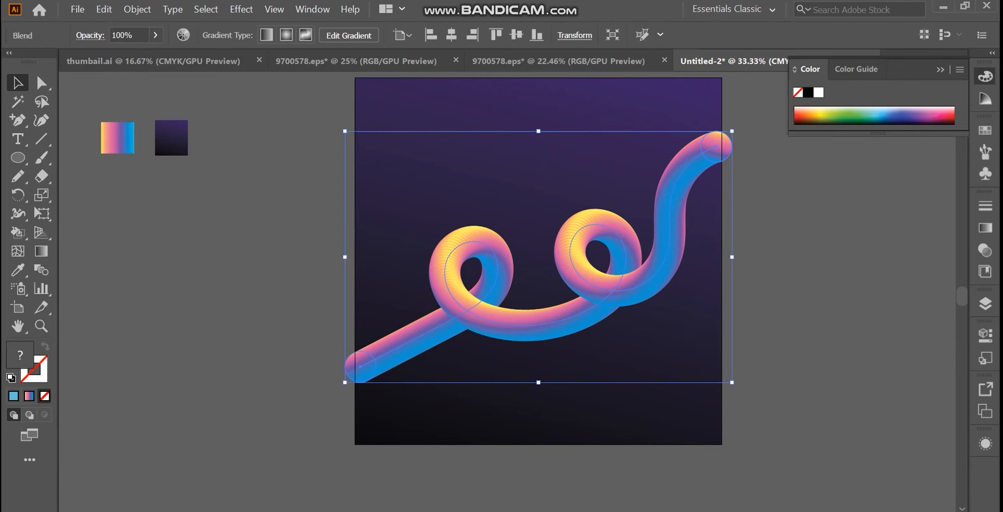
pyautogui.click(773, 209)
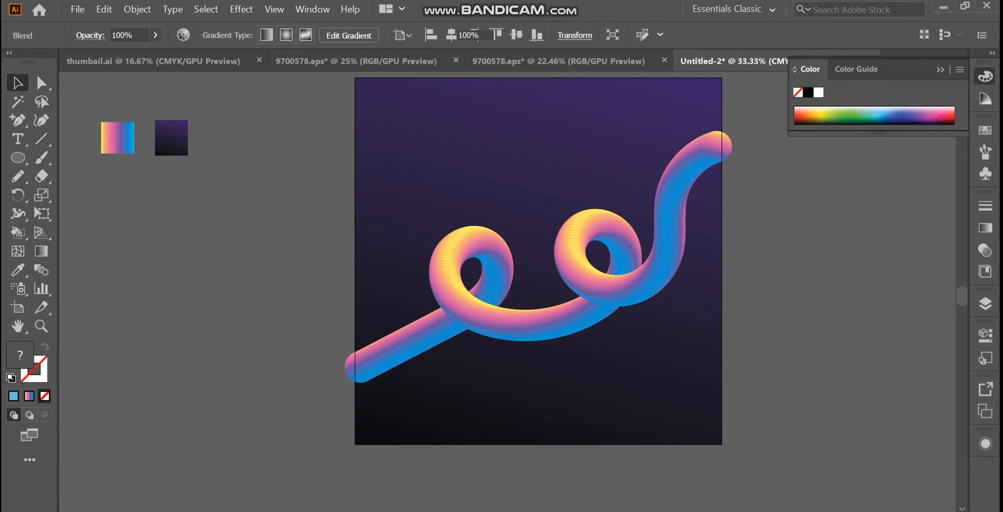
pyautogui.click(711, 148)
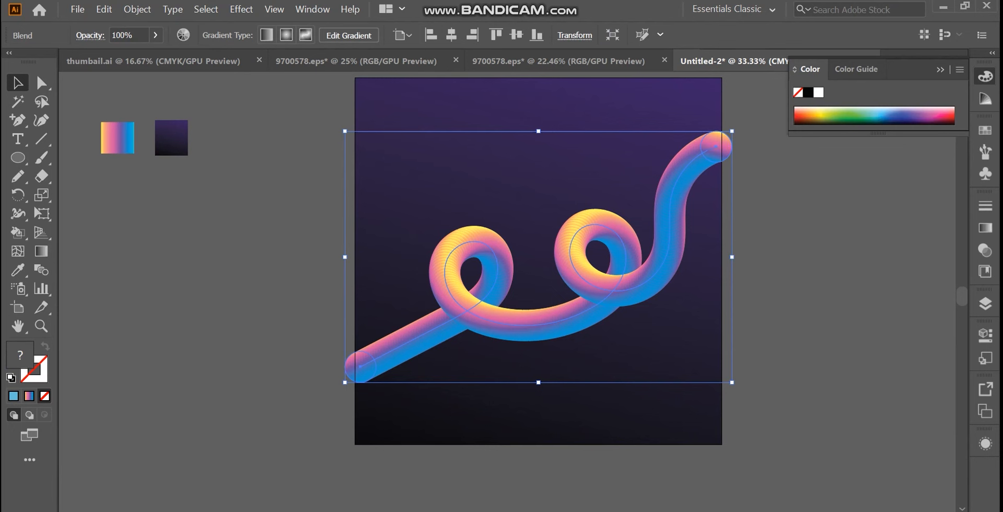
pyautogui.click(757, 183)
pyautogui.moveTo(724, 149); pyautogui.dragTo(719, 149)
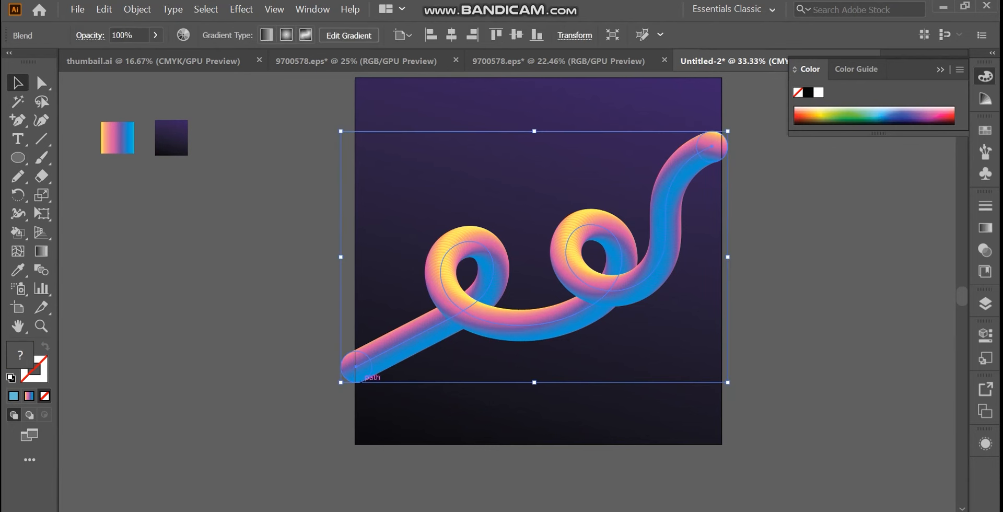
pyautogui.moveTo(340, 383); pyautogui.dragTo(358, 371)
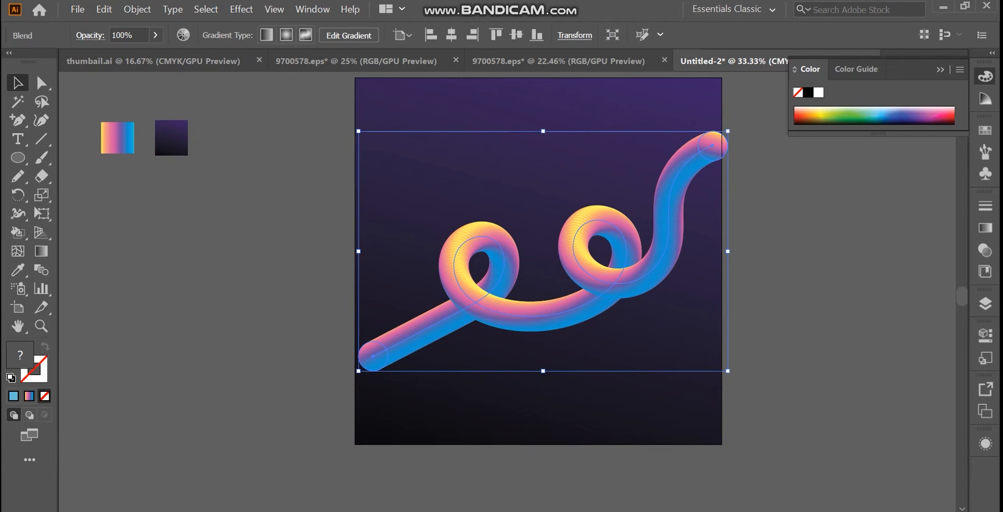
# Step: Shrink the looping gradient tube slightly from its upper-right corner so that end sits just inside the artboard's right edge
pyautogui.moveTo(728, 131); pyautogui.dragTo(719, 137)
pyautogui.click(757, 175)
# Step: Apply a black Multiply drop shadow to the tube with 75% opacity, 7 pt X and Y offsets and 5 pt blur
pyautogui.click(527, 317)
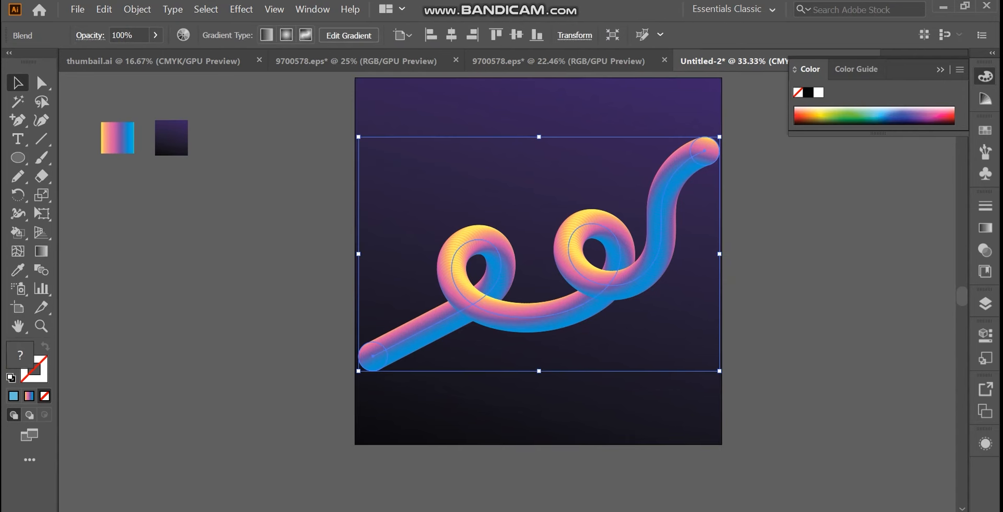
pyautogui.click(241, 8)
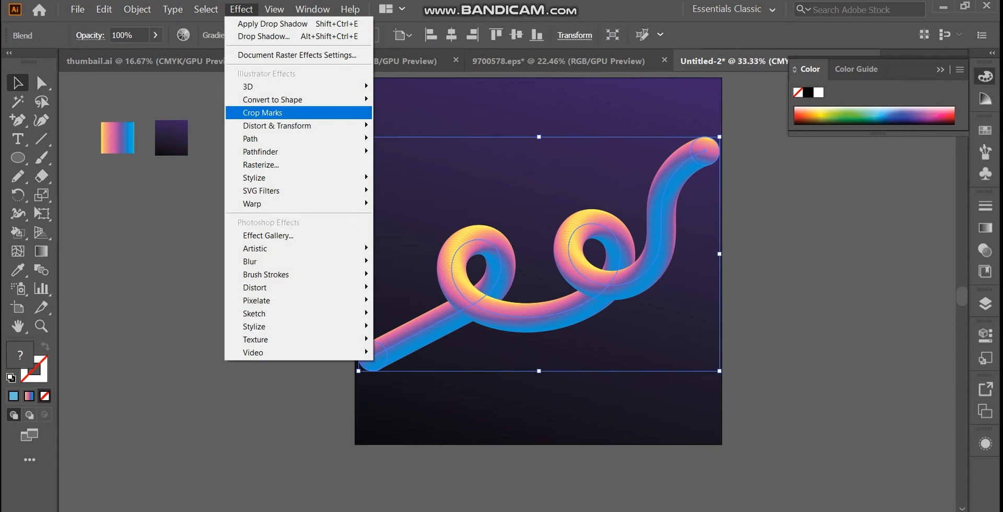
pyautogui.moveTo(293, 178)
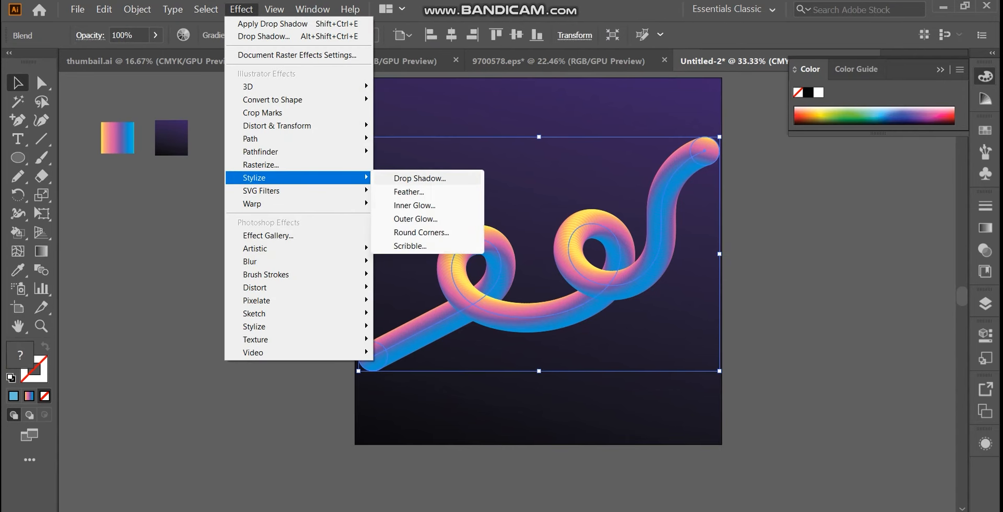
pyautogui.click(421, 178)
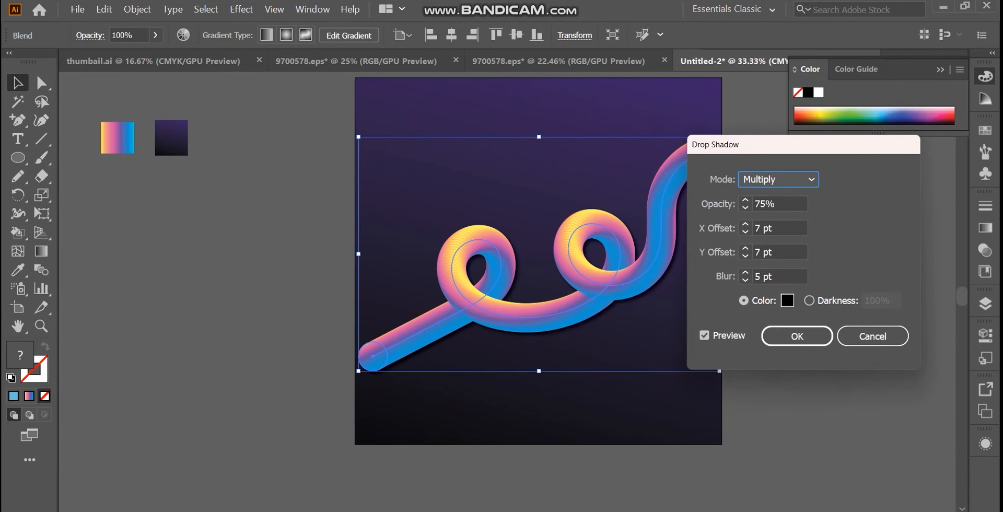
pyautogui.click(781, 336)
pyautogui.click(781, 334)
pyautogui.moveTo(778, 313); pyautogui.dragTo(744, 320)
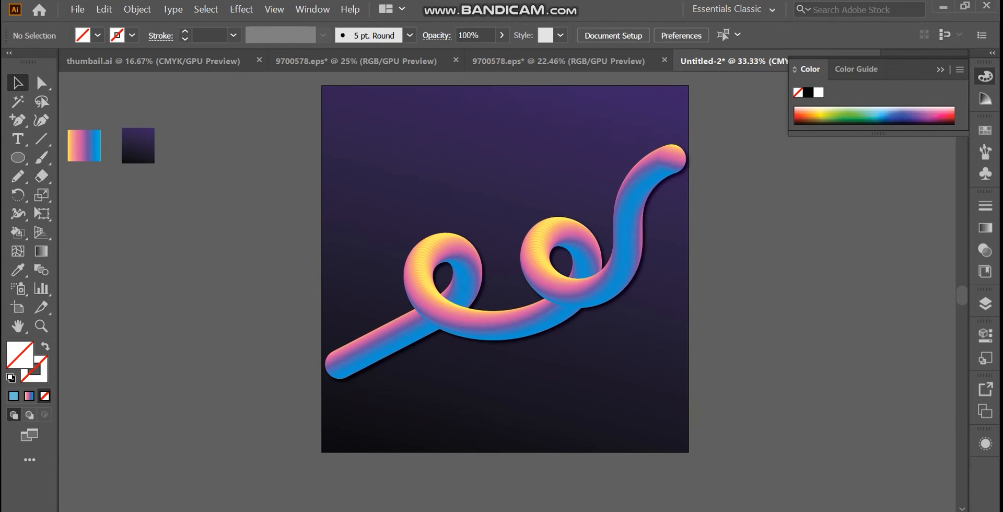
pyautogui.scroll(1, 505, 269)
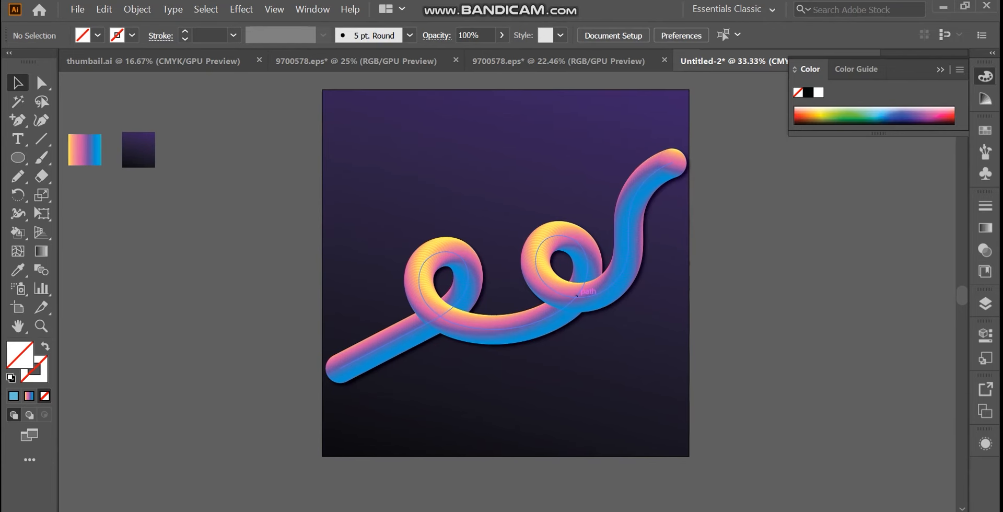
# Step: Isolate the blend and enlarge its upper-right end circle about its centre until it reaches the artboard's right edge, then exit isolation
pyautogui.press('a')
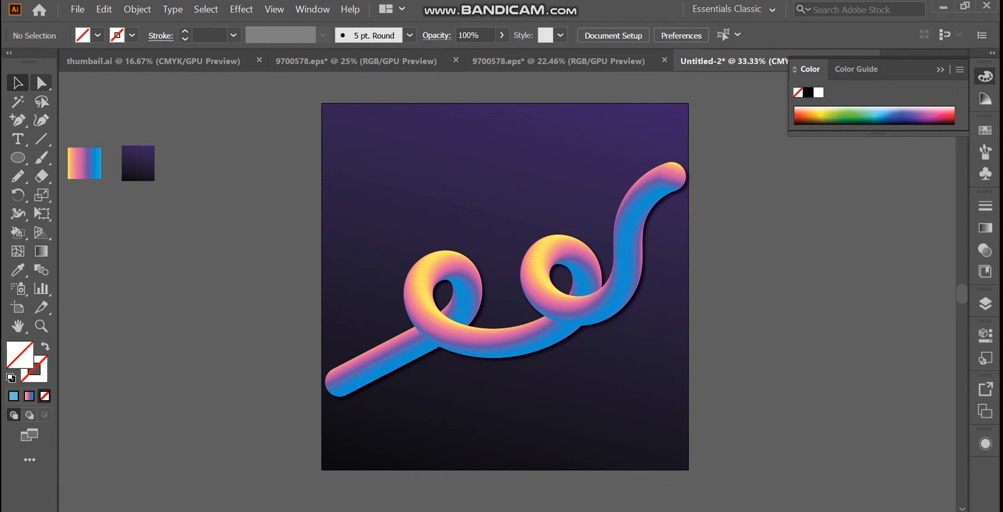
pyautogui.click(17, 83)
pyautogui.click(671, 176)
pyautogui.doubleClick(671, 176)
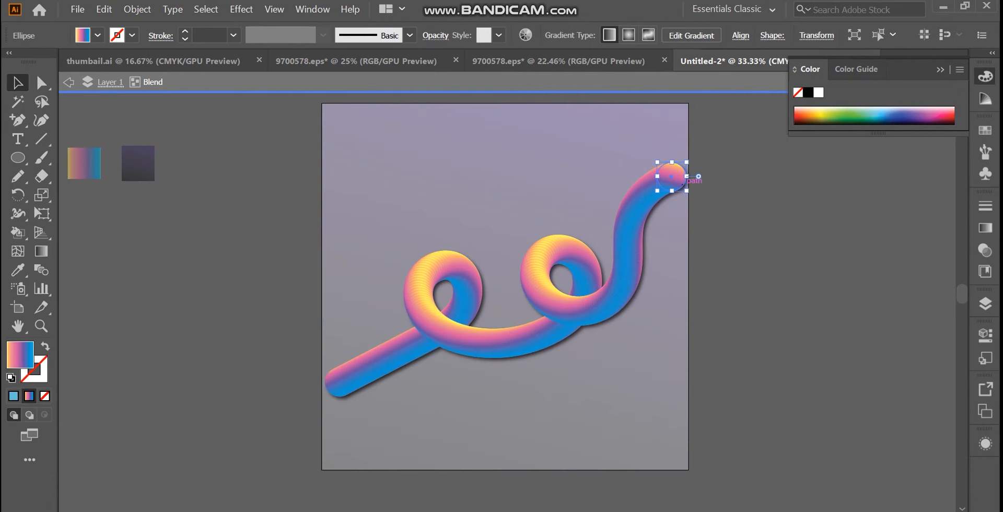
pyautogui.moveTo(686, 190)
pyautogui.mouseDown()
pyautogui.moveTo(686, 179)
pyautogui.moveTo(693, 199)
pyautogui.mouseUp()
pyautogui.click(697, 206)
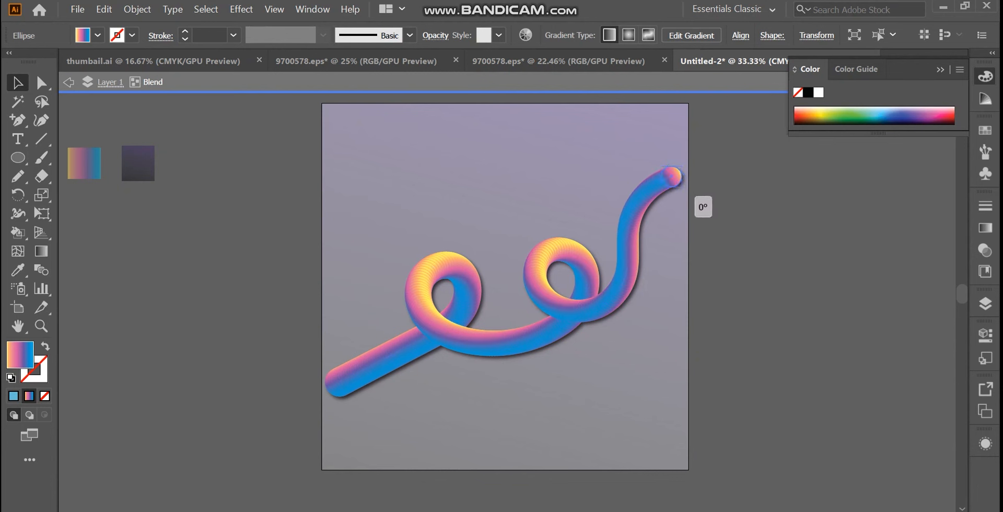
pyautogui.moveTo(682, 185); pyautogui.dragTo(689, 193)
pyautogui.doubleClick(757, 235)
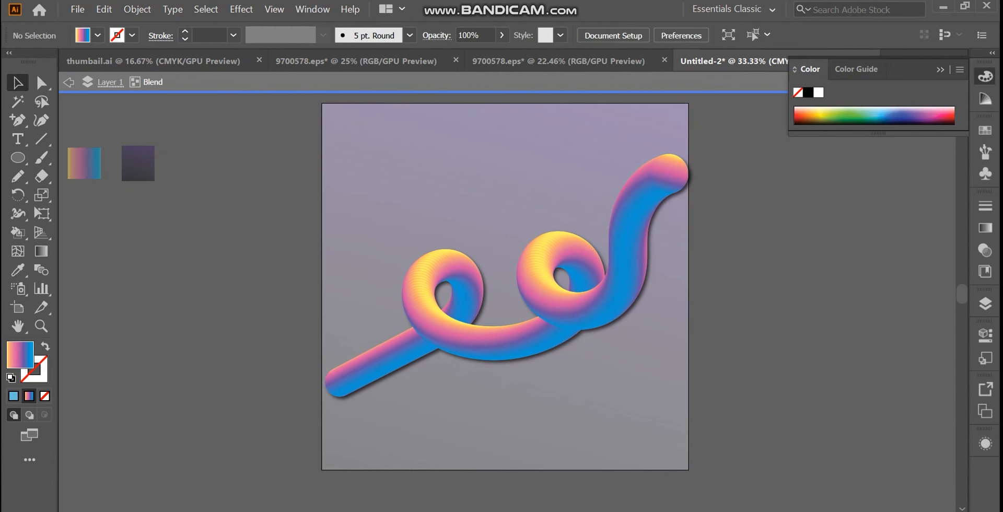
# Step: Nudge the whole tube slightly left to leave a small gap at the artboard's right edge, and deselect it
pyautogui.click(628, 251)
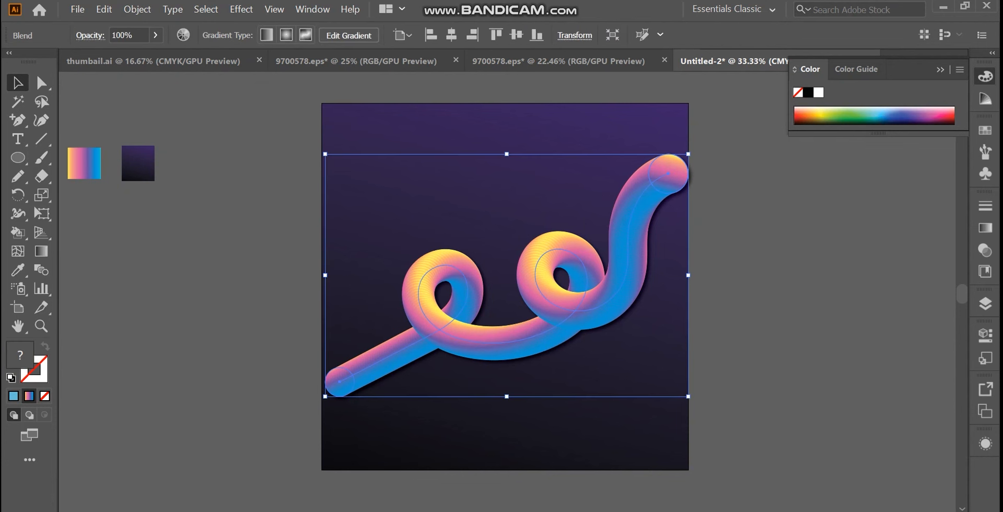
pyautogui.press('Left')
pyautogui.press('Left')
pyautogui.press('Left')
pyautogui.press('Left')
pyautogui.press('Left')
pyautogui.press('Left')
pyautogui.press('Left')
pyautogui.press('Left')
pyautogui.press('Left')
pyautogui.press('Left')
pyautogui.press('Left')
pyautogui.press('Left')
pyautogui.press('Left')
pyautogui.press('Left')
pyautogui.hotkey('ctrl', 'shift', 'a')
pyautogui.moveTo(504, 293); pyautogui.dragTo(509, 273)
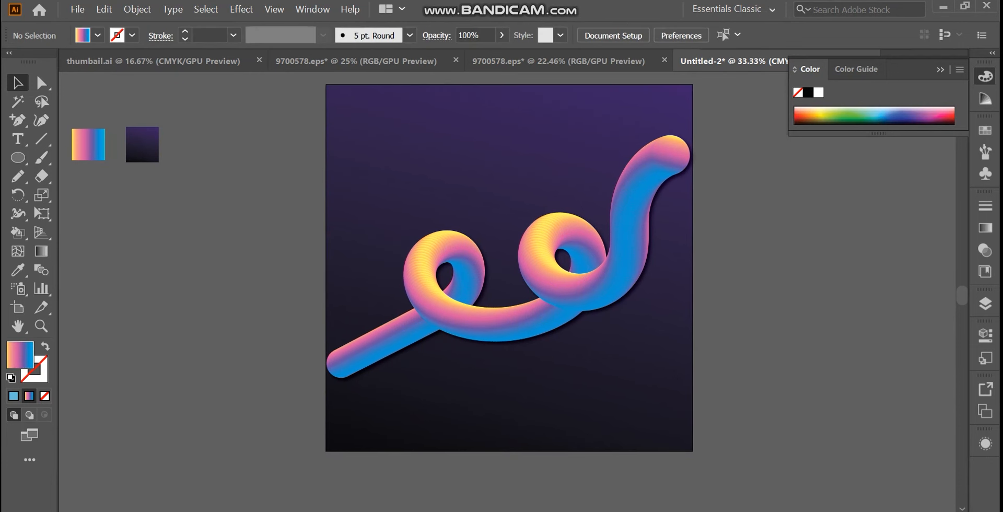